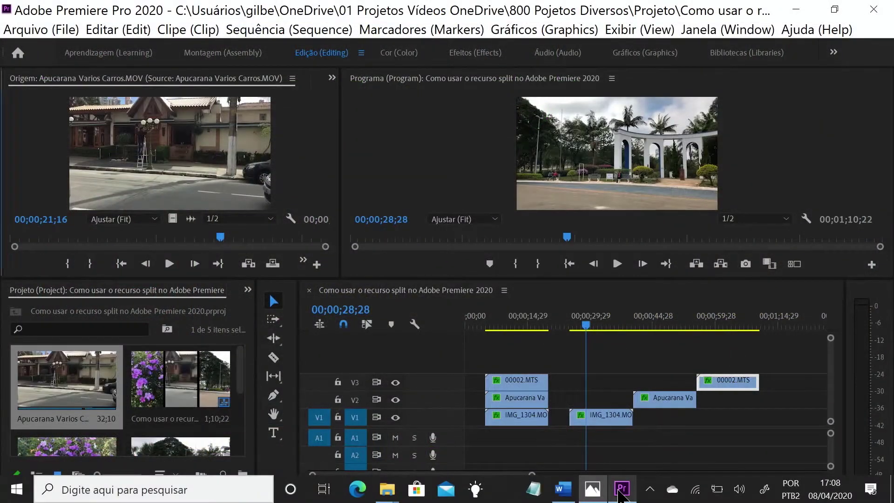
Step: Bring Premiere to the front and drag the playhead back to 00;00;27;17
click(622, 494)
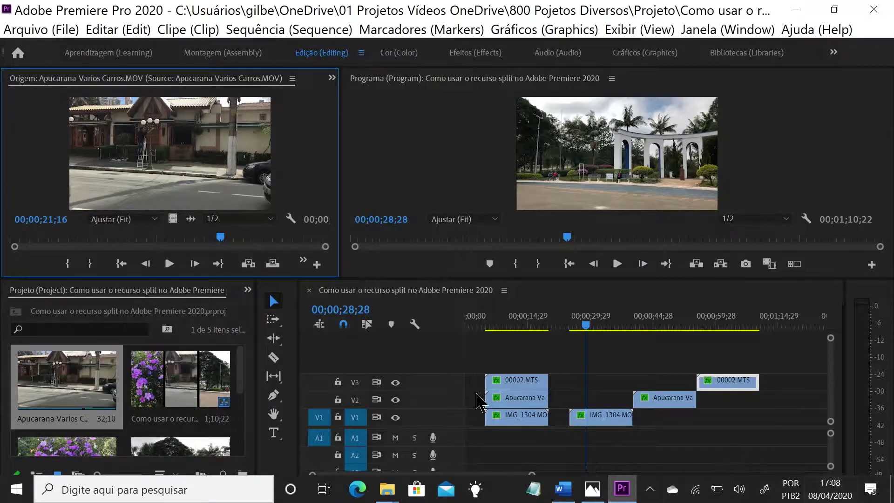
drag(593, 325, 578, 340)
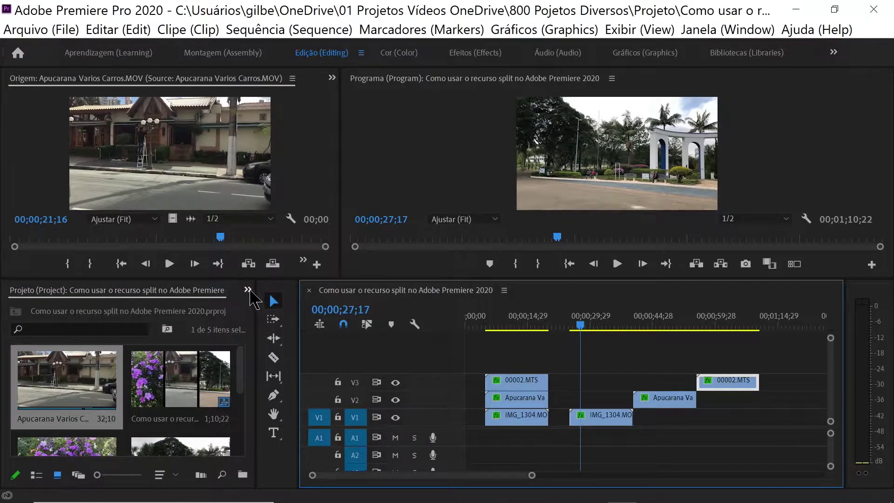
Step: Open the Effects panel and drag Transform > Crop onto the IMG_1304, Apucarana and 00002.MTS clips
click(248, 290)
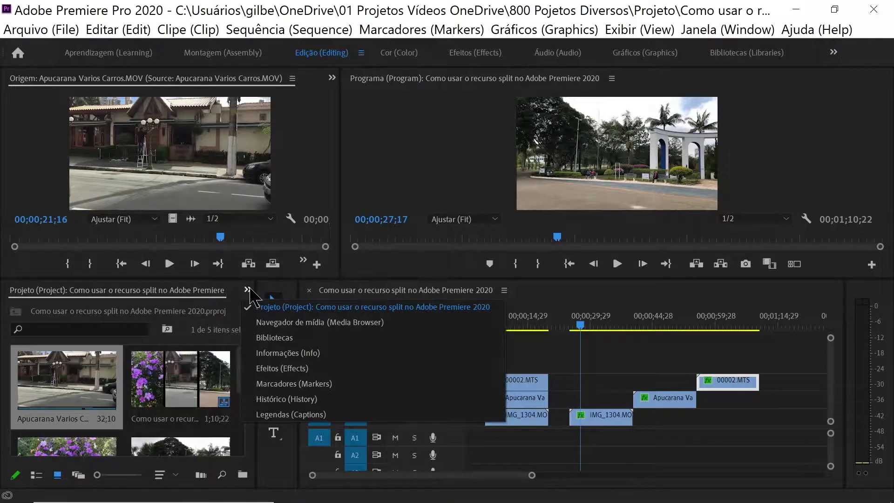
click(284, 369)
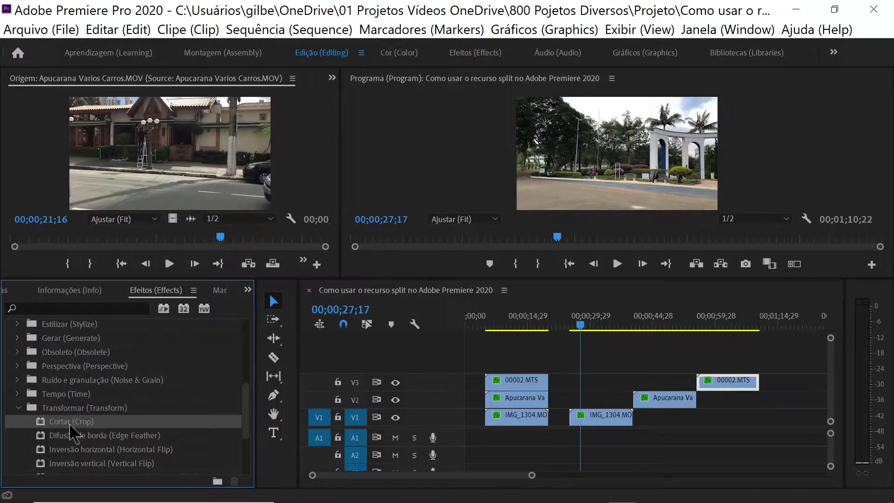
drag(122, 437, 592, 419)
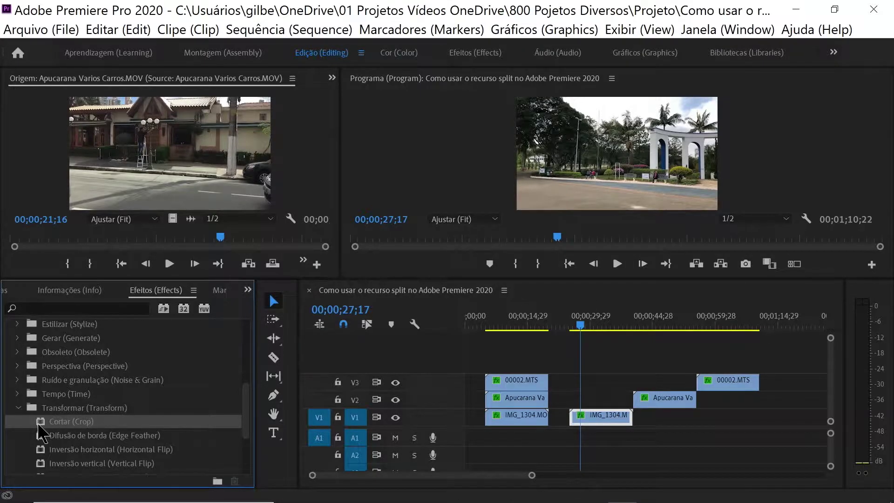
drag(136, 437, 661, 401)
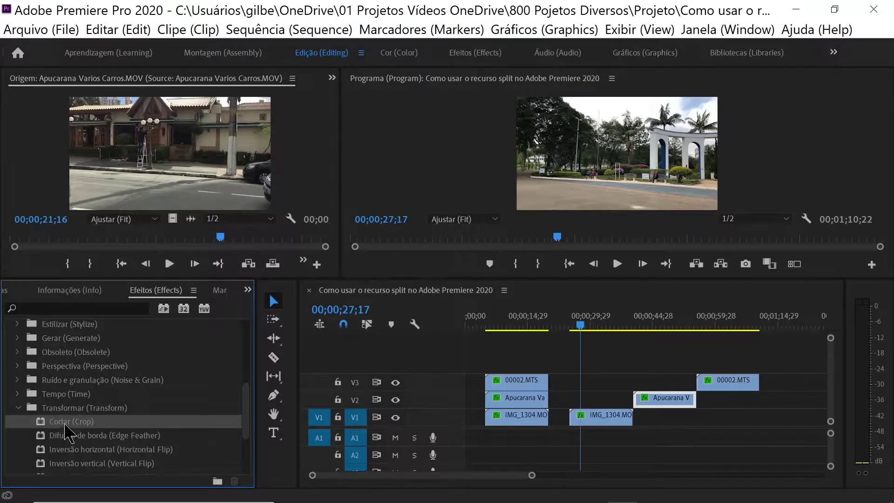
drag(335, 449, 739, 388)
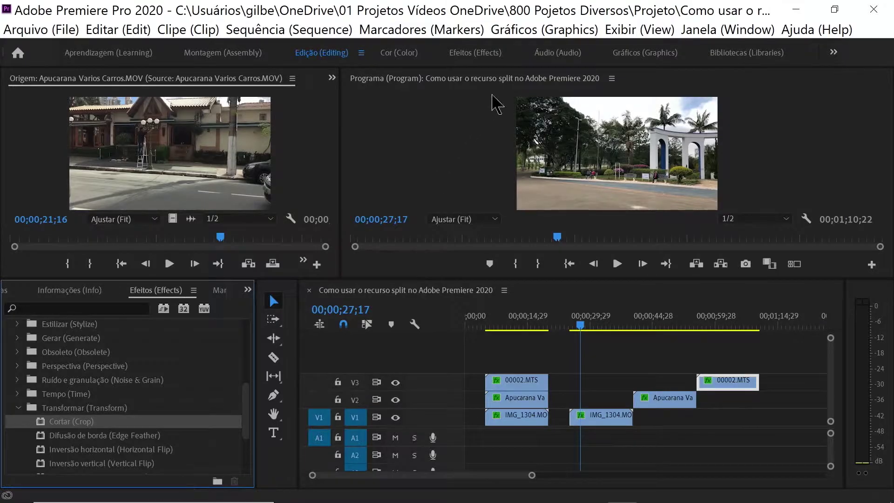
click(476, 53)
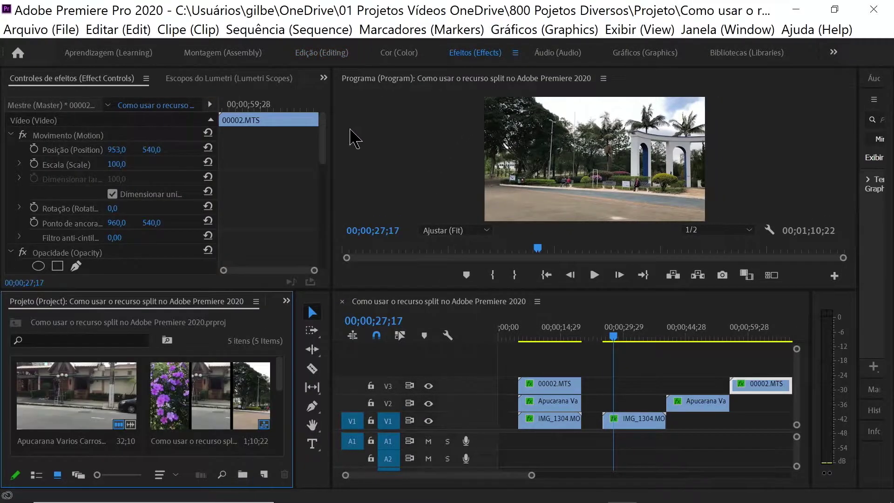
Step: Select the IMG_1304, Apucarana and 00002.MTS clips in turn to inspect their effects
click(651, 432)
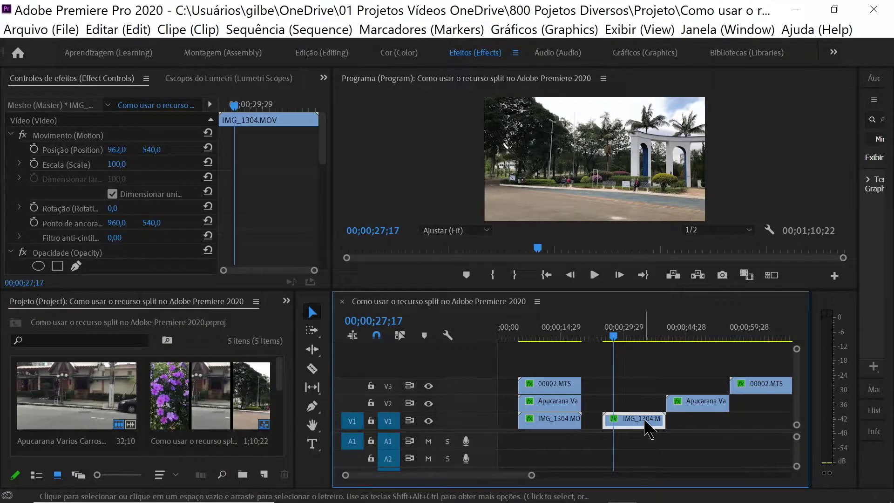
drag(322, 158, 323, 233)
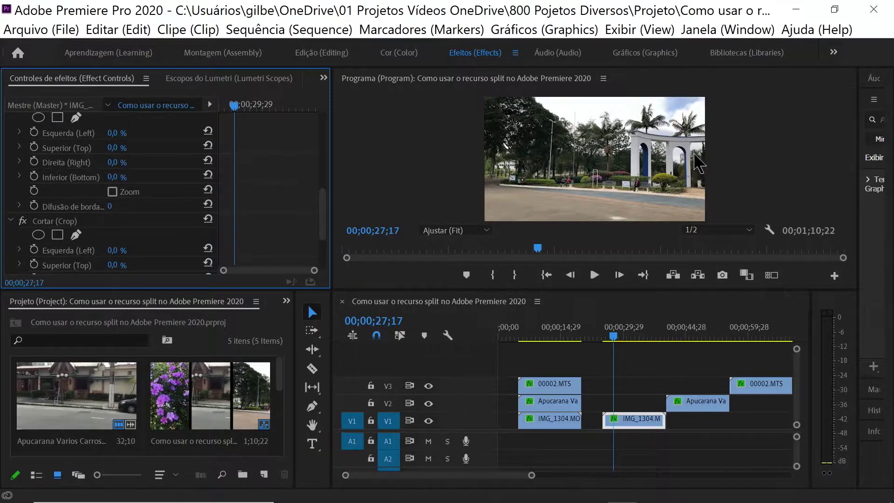
click(699, 402)
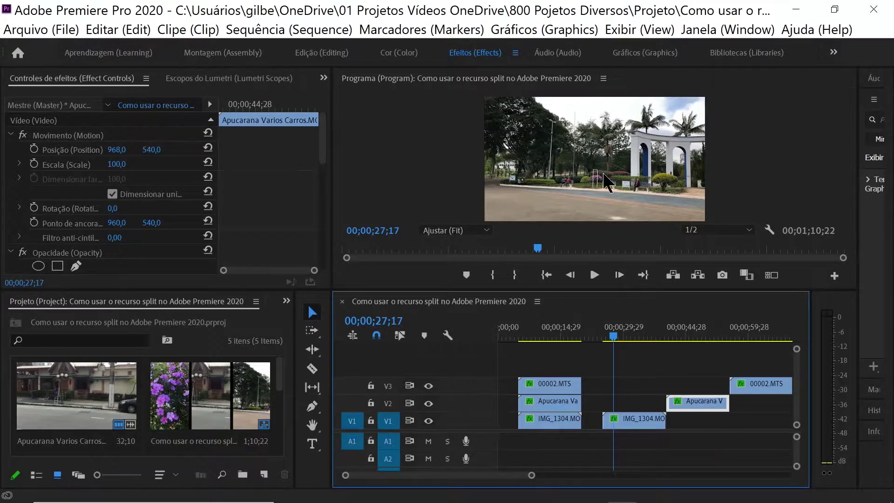
click(768, 387)
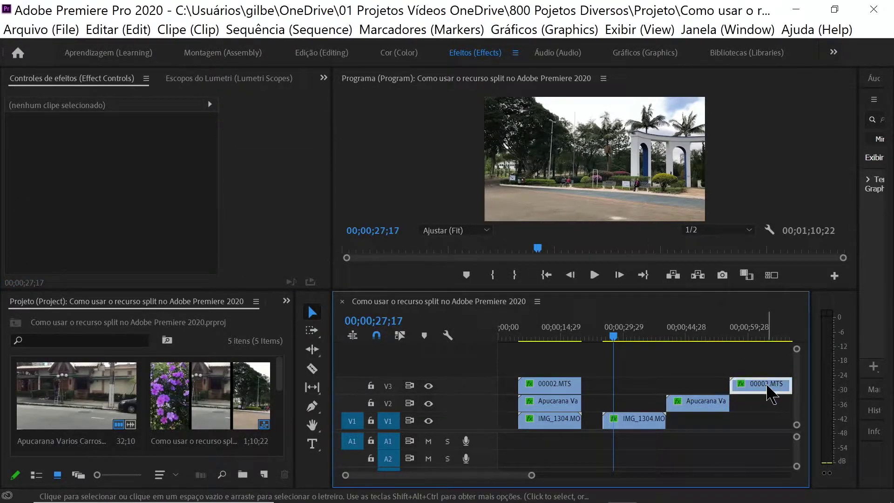
click(771, 393)
Step: Scrub and play the sequence, stopping the playhead at 00;00;30;03 on the white arches scene
drag(615, 338, 758, 338)
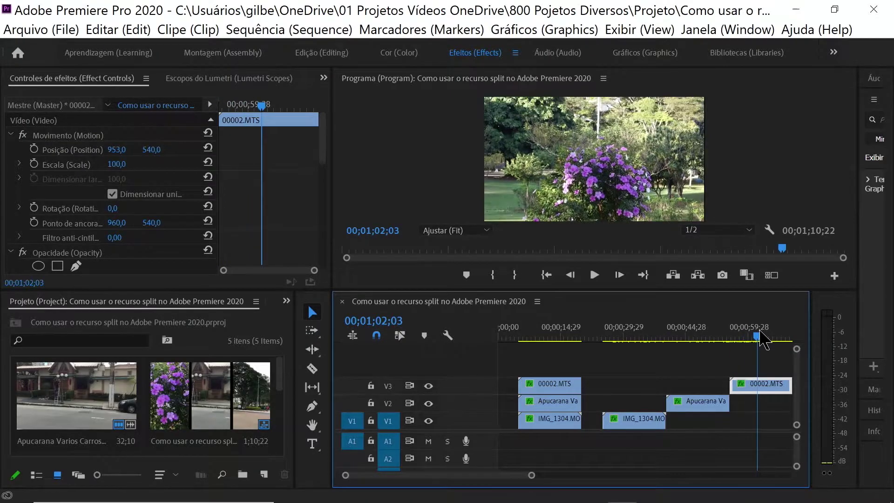
click(691, 337)
click(764, 337)
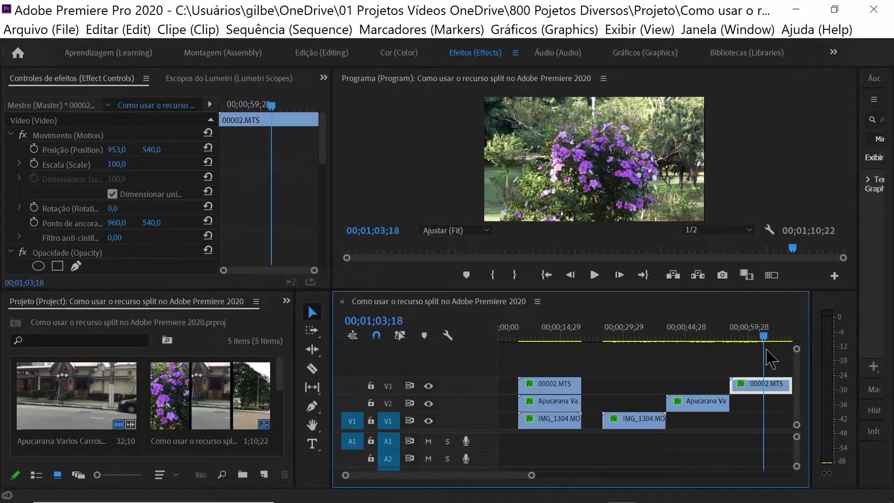
click(625, 337)
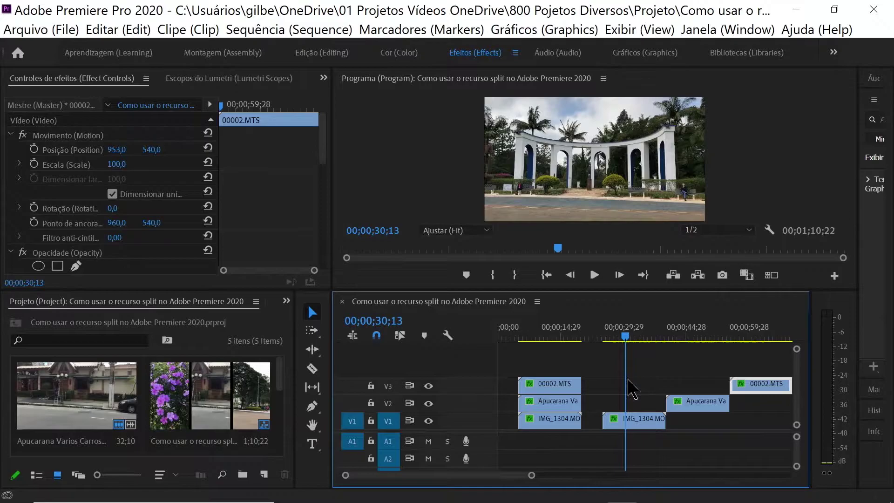
key(space)
click(624, 388)
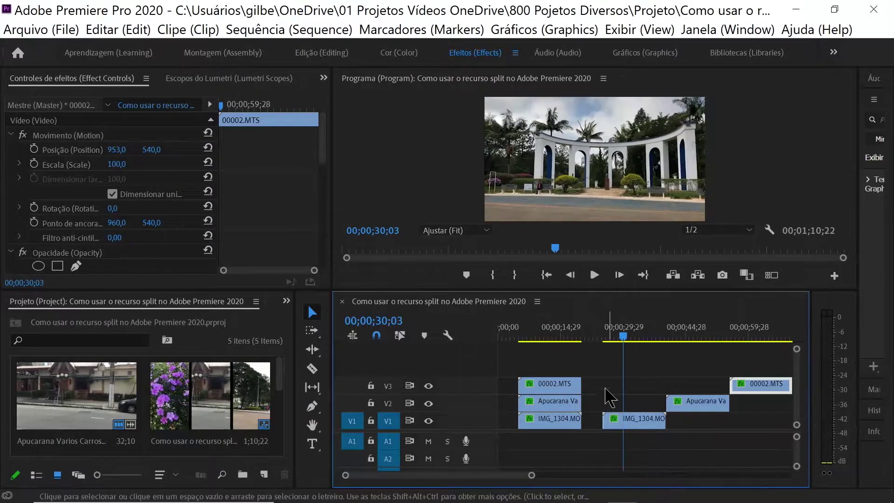
drag(322, 161, 323, 248)
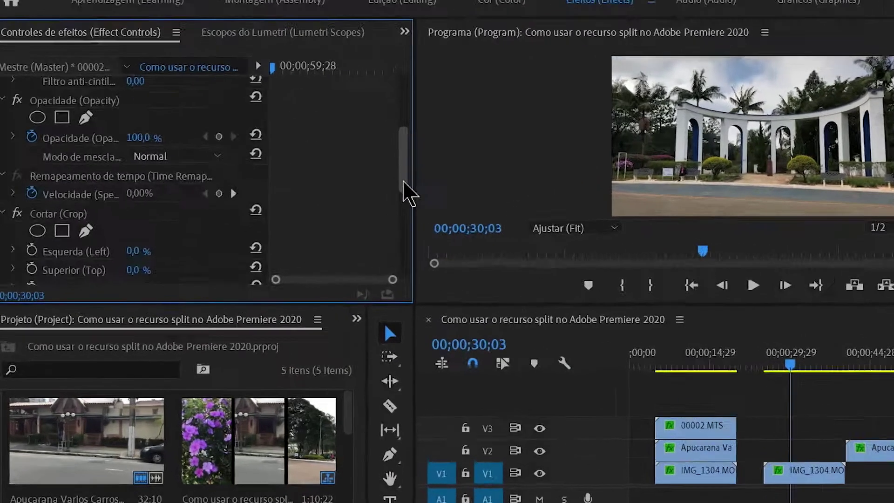
Step: Scroll Effect Controls to the Crop section and select the IMG_1304.MOV clip on V1
drag(444, 237, 448, 253)
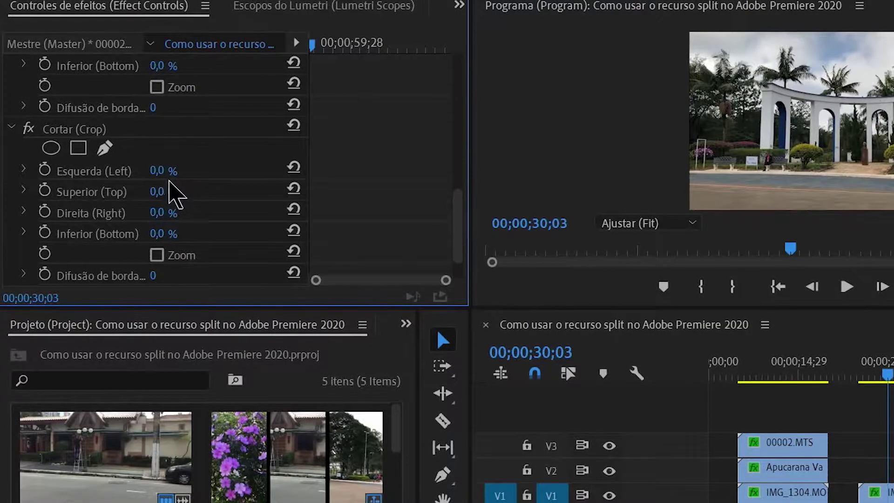
click(157, 171)
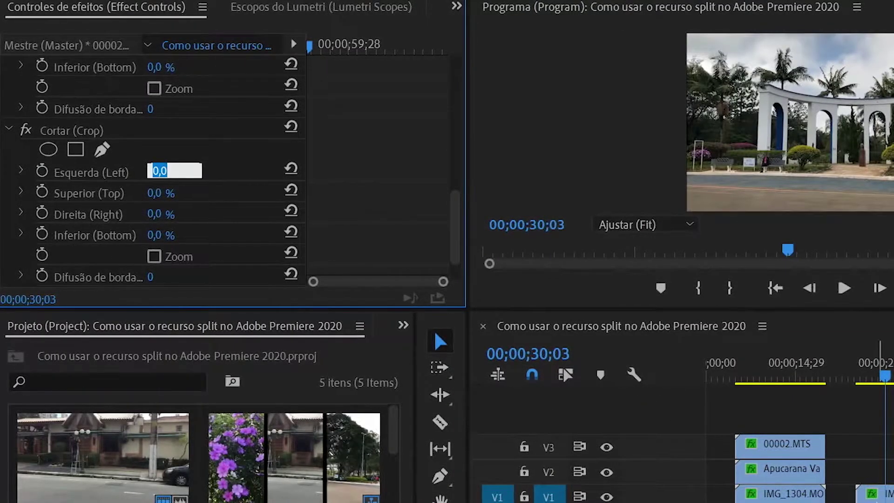
click(873, 494)
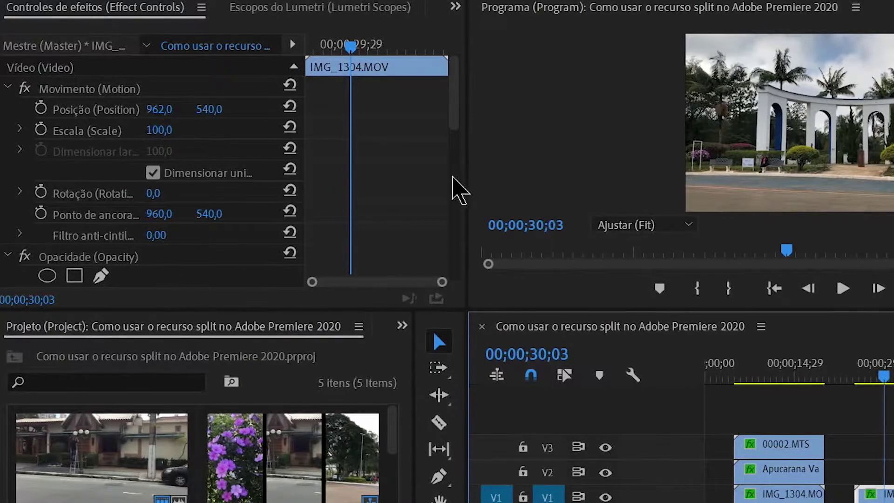
Step: Set the IMG_1304.MOV clip's Crop Left and Right to 35% each
mouse_move(454, 126)
mouse_down()
mouse_move(441, 177)
mouse_move(443, 229)
mouse_up()
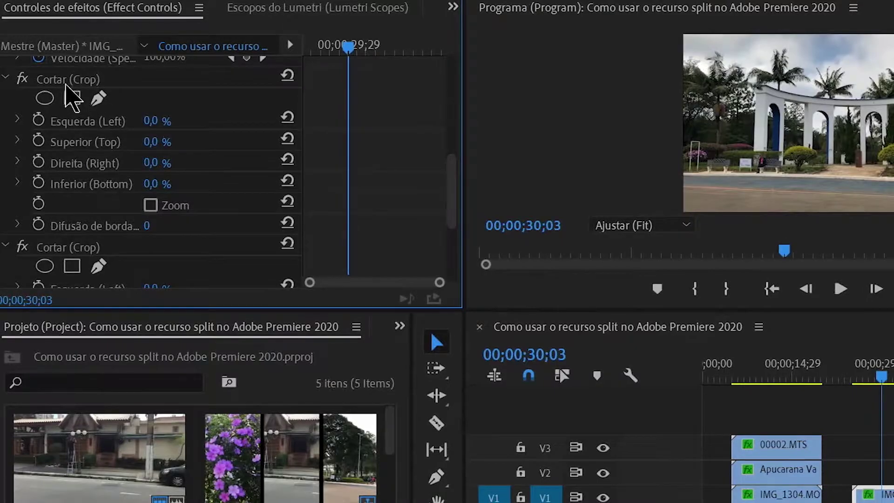
click(149, 120)
text(35)
key(Return)
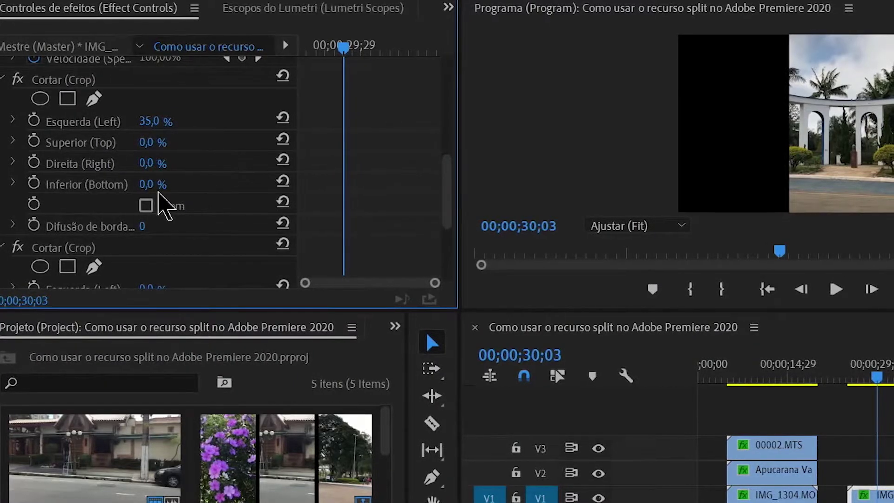
click(147, 163)
text(35)
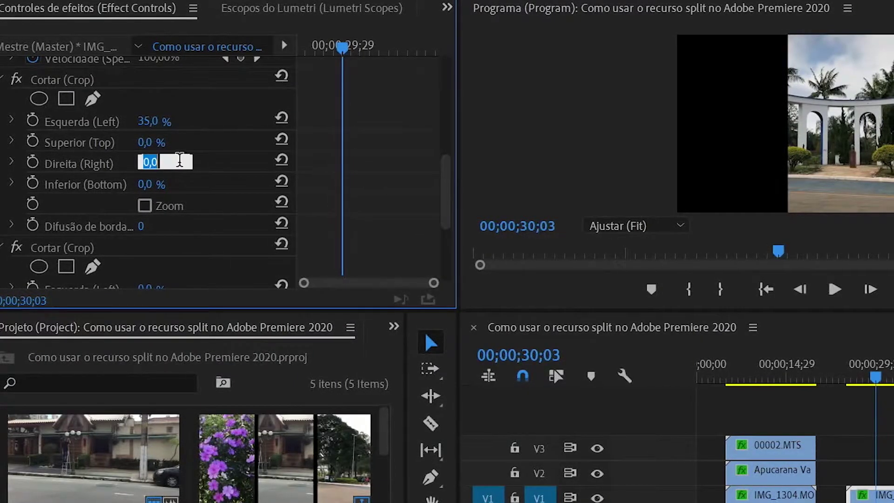
key(Return)
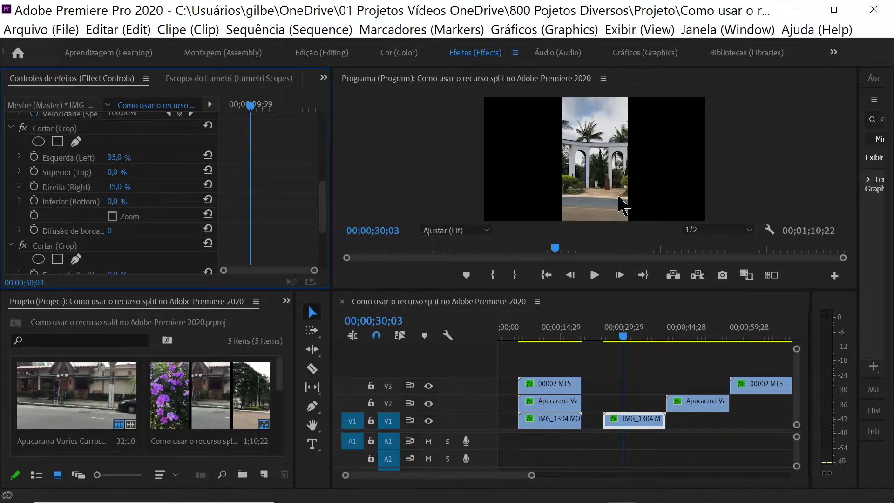
Step: Scrub IMG_1304's Position X from 960 to 1621, placing its strip at the right edge
drag(323, 225, 320, 139)
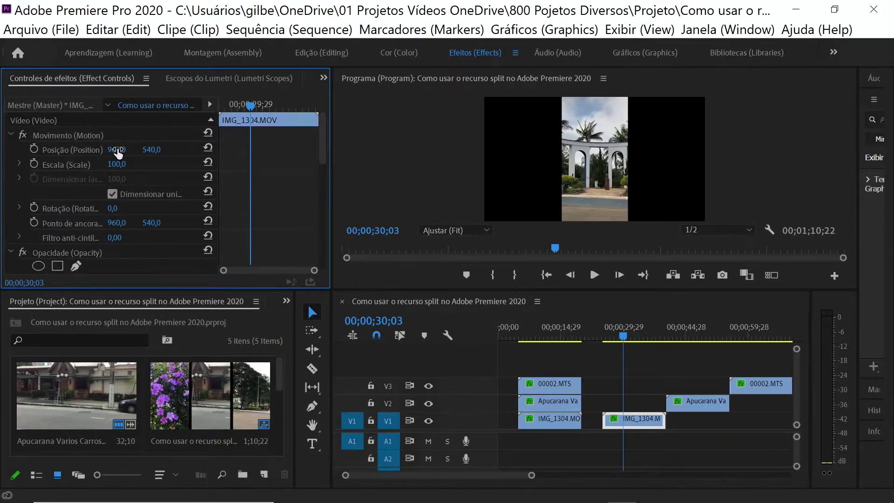
mouse_move(119, 153)
mouse_down()
mouse_move(341, 160)
mouse_move(1, 155)
mouse_up()
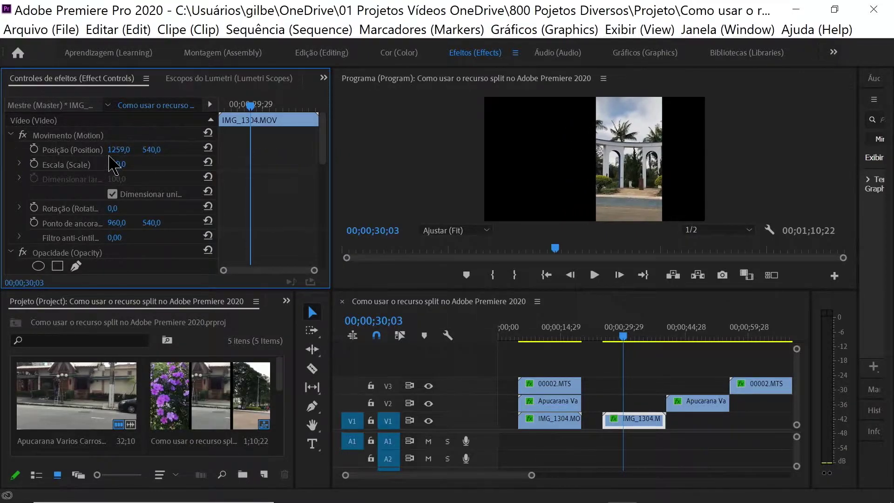
drag(112, 153, 367, 157)
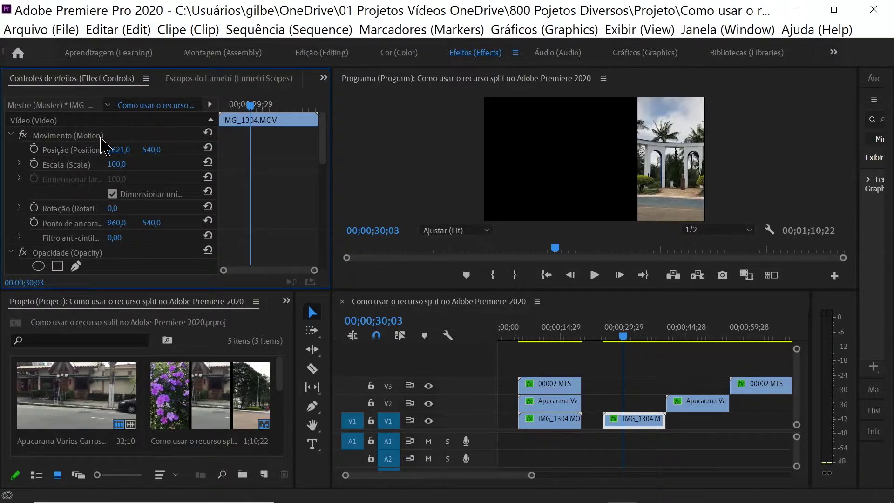
click(697, 405)
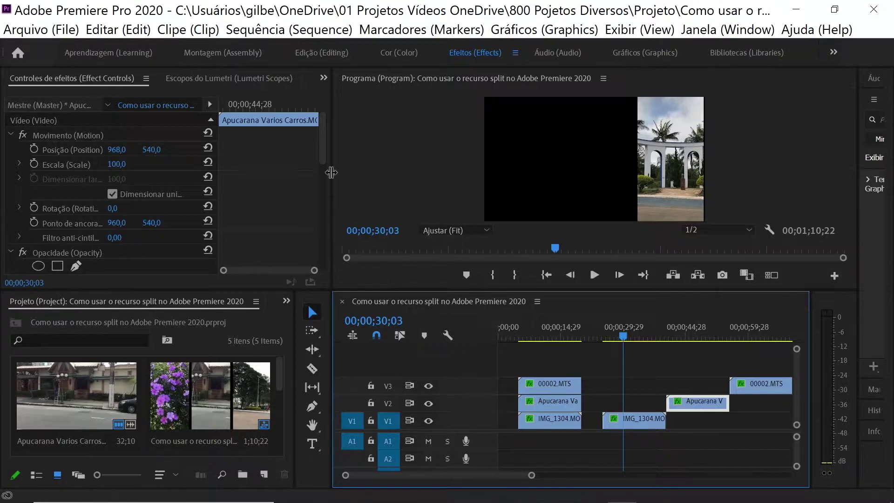
Step: Set the Apucarana clip's Crop Left and Right to 35% each
drag(321, 160, 326, 265)
click(111, 174)
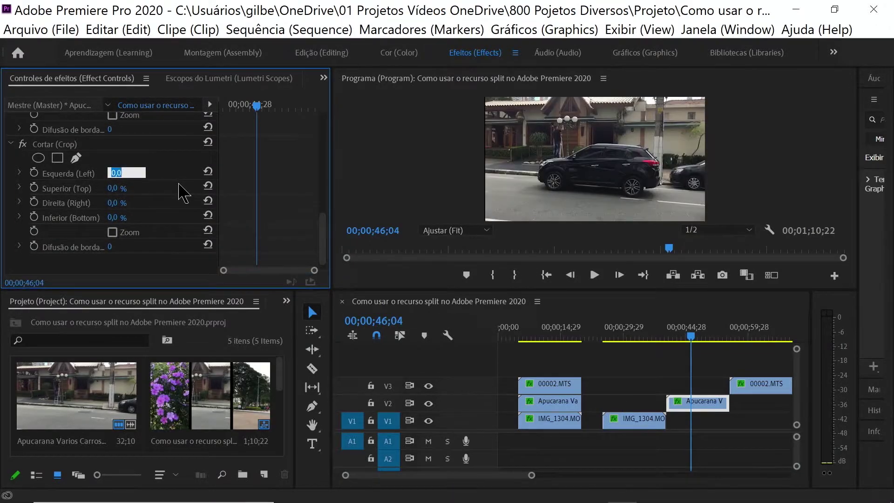
text(35)
key(Return)
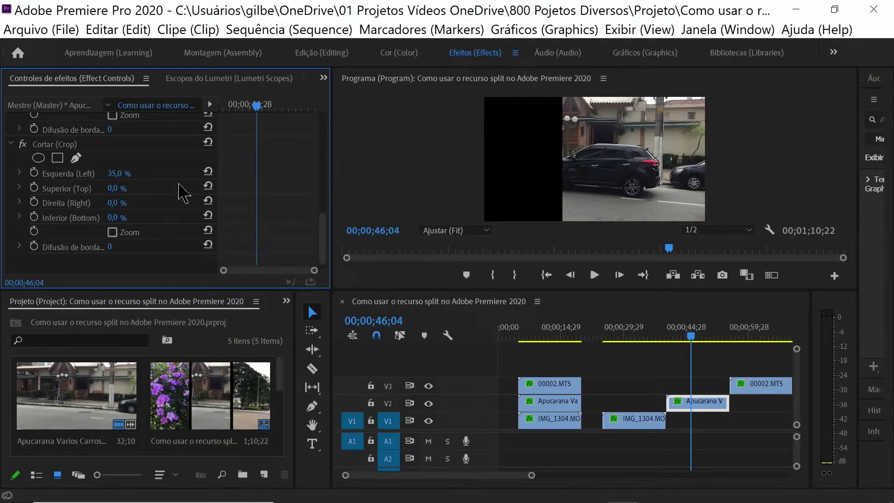
click(115, 203)
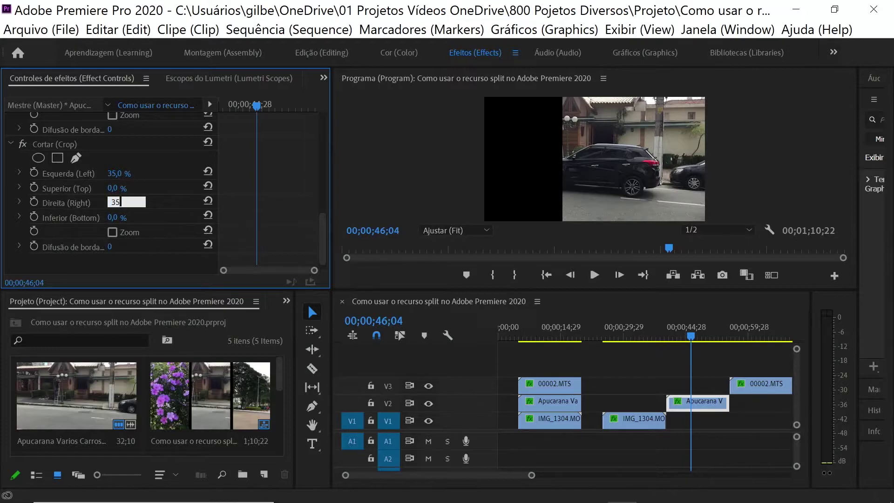
key(Return)
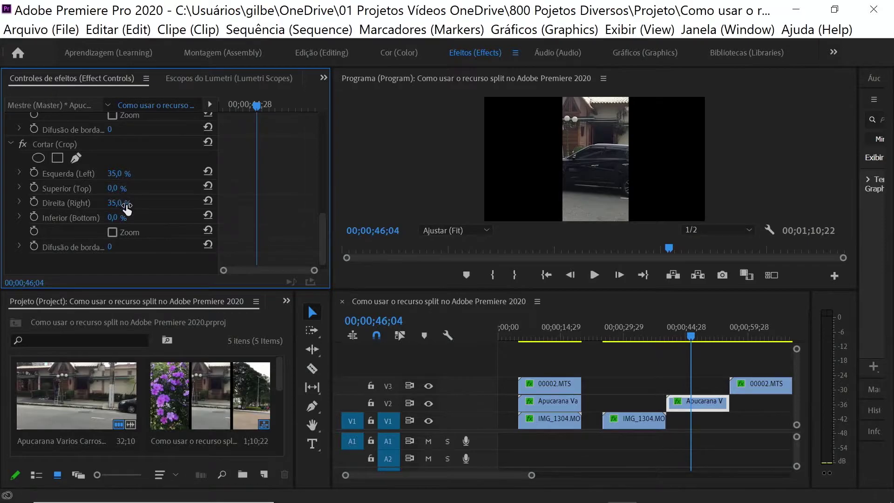
drag(694, 336, 752, 336)
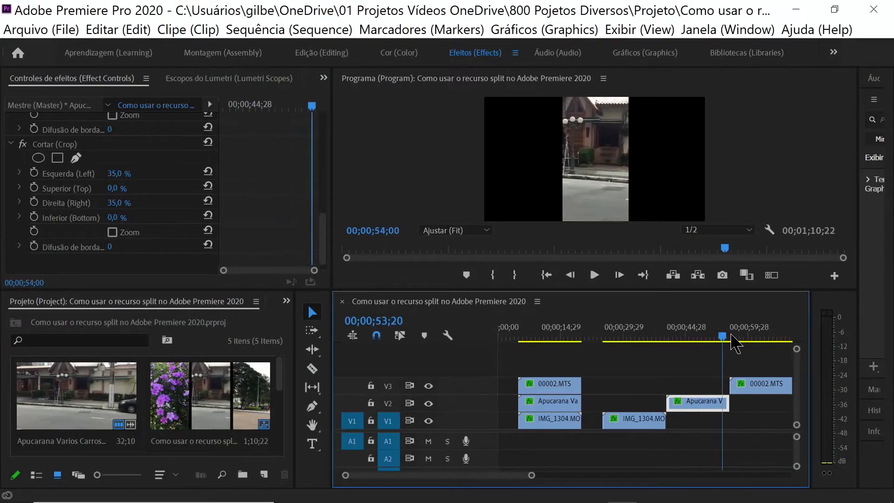
Step: Select 00002.MTS on V3 and set its Crop Left and Right to 35%
click(768, 389)
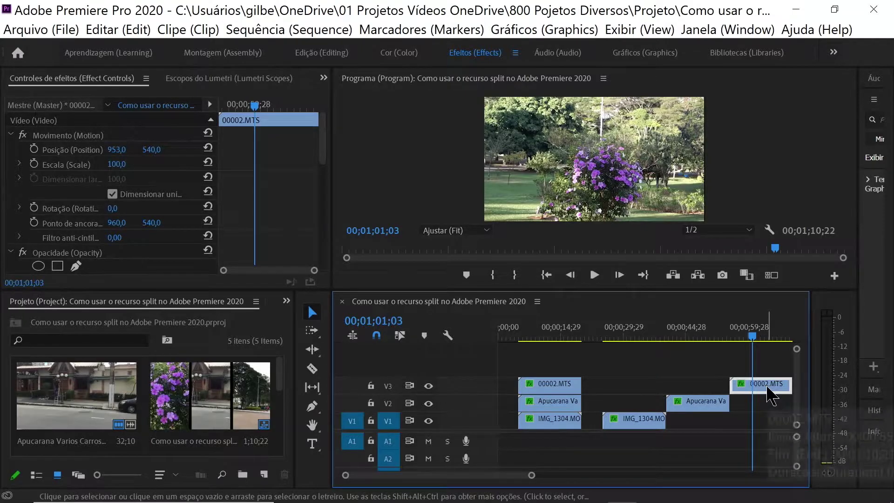
drag(321, 161, 322, 256)
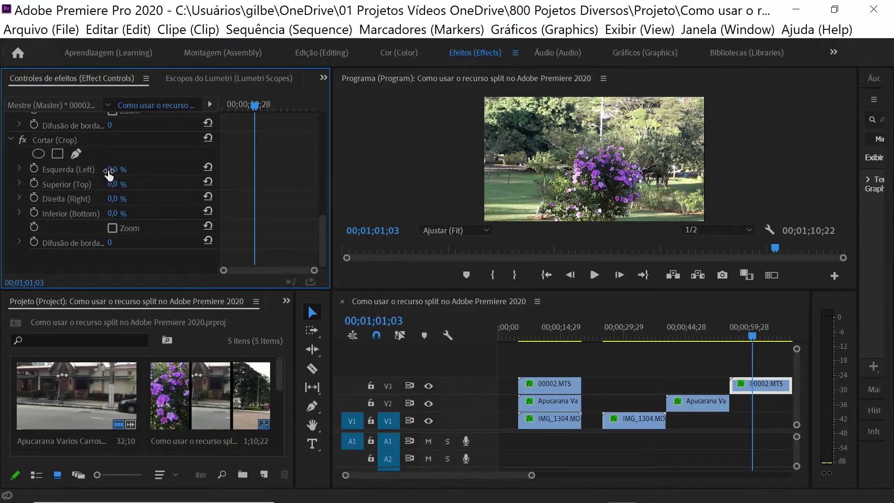
click(111, 169)
text(35)
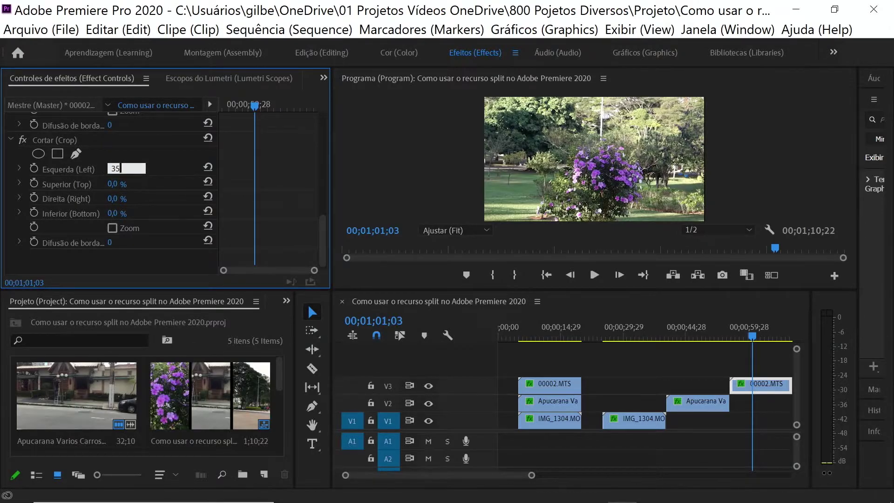
click(112, 198)
text(35)
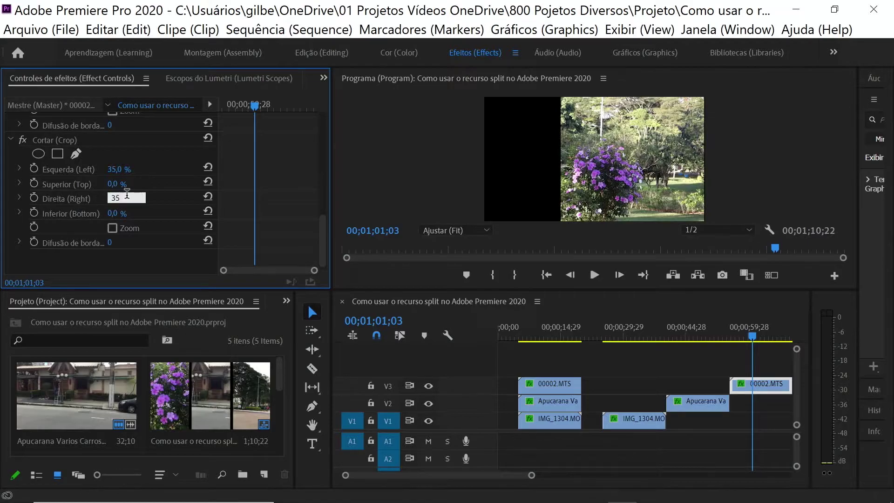
key(Return)
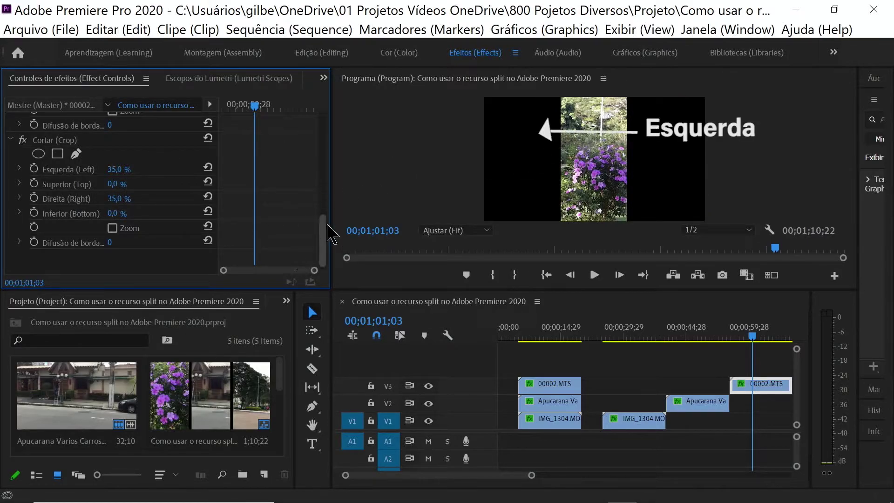
drag(324, 235, 333, 126)
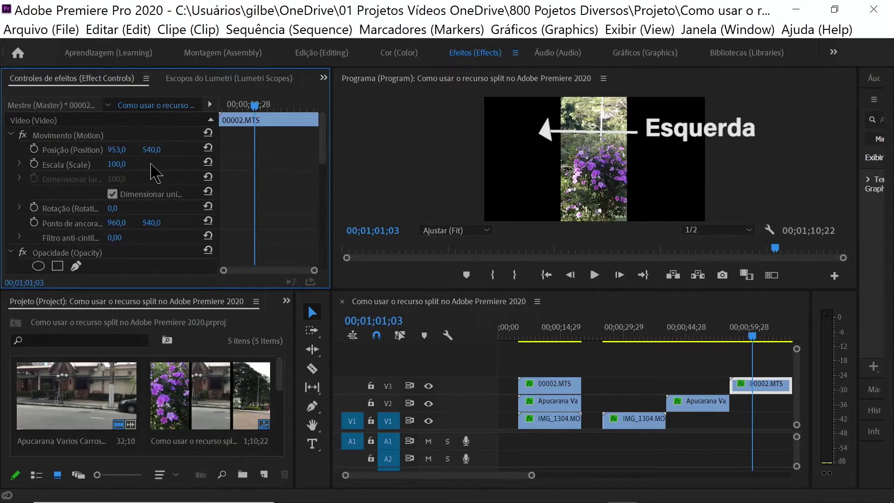
Step: Scrub 00002.MTS Position X from 953 to 290, placing the flower strip at the left edge
drag(126, 154, 80, 153)
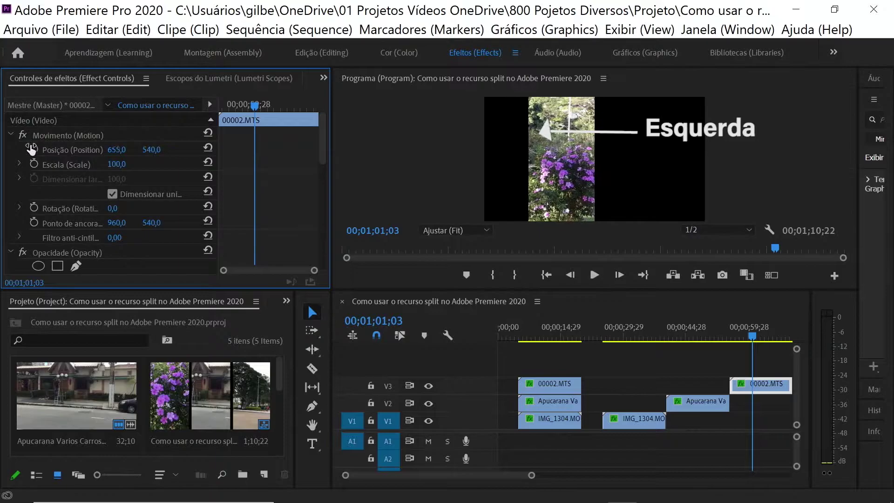
mouse_move(80, 153)
mouse_down()
mouse_move(96, 151)
mouse_move(22, 157)
mouse_up()
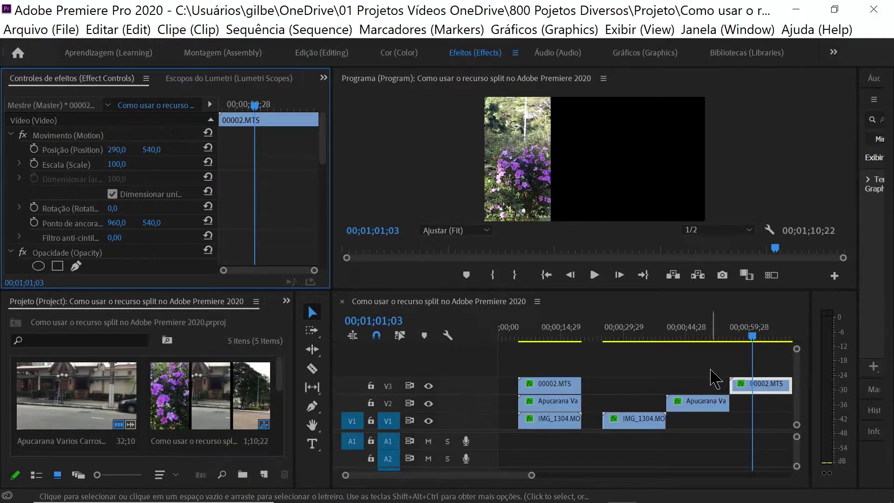
Step: Drag the Apucarana and 00002.MTS clips left to stack above the second IMG_1304 clip
click(701, 414)
drag(701, 414, 630, 407)
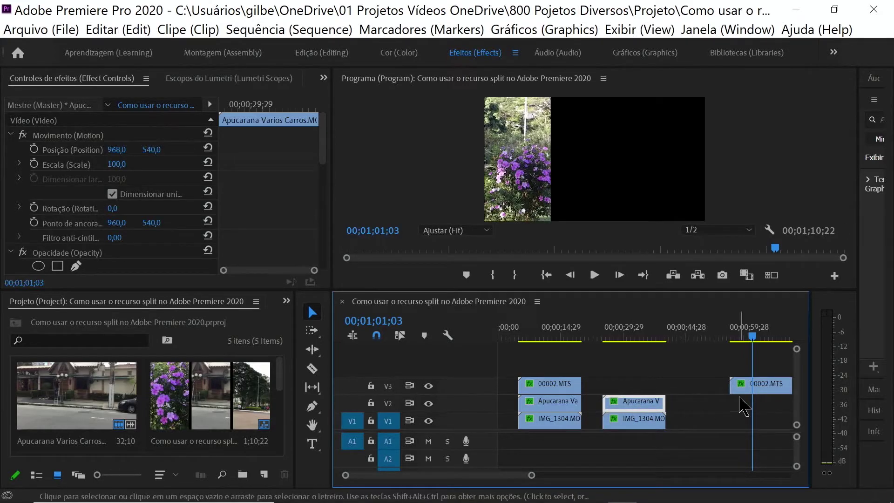
click(764, 387)
drag(764, 387, 630, 387)
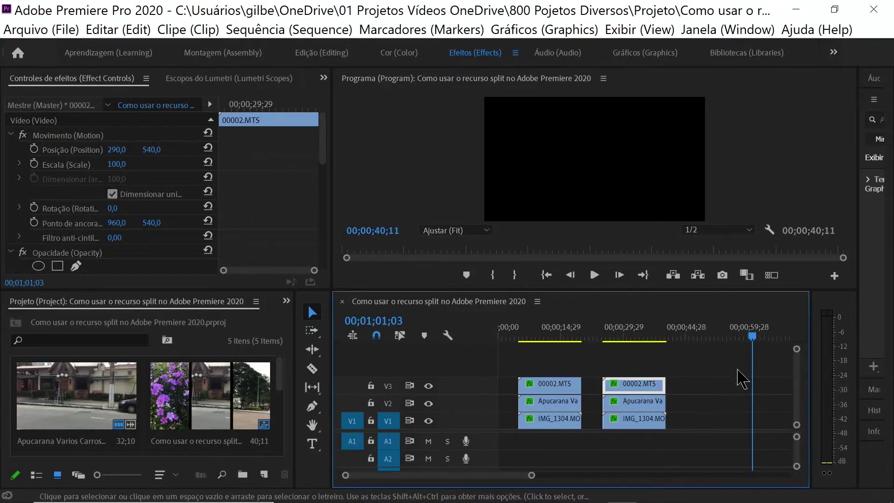
drag(752, 336, 607, 365)
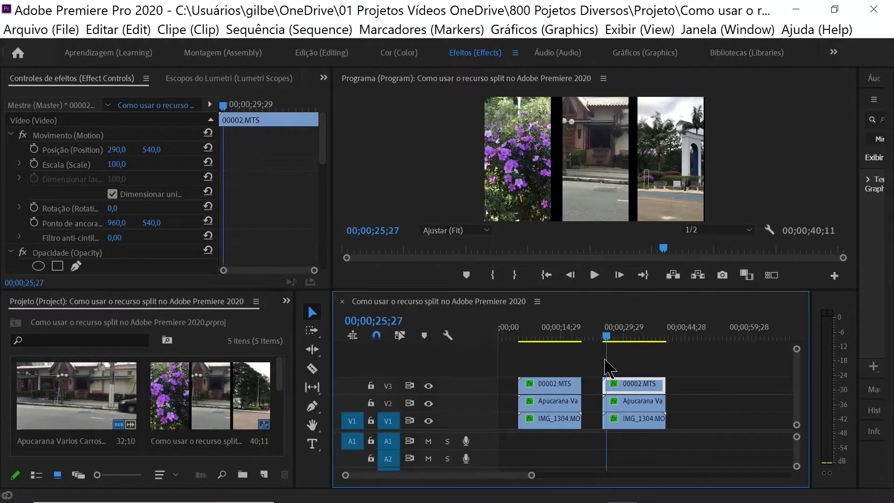
Step: Maximize the Program monitor and play the flower, street and park split-screen sequence
click(469, 87)
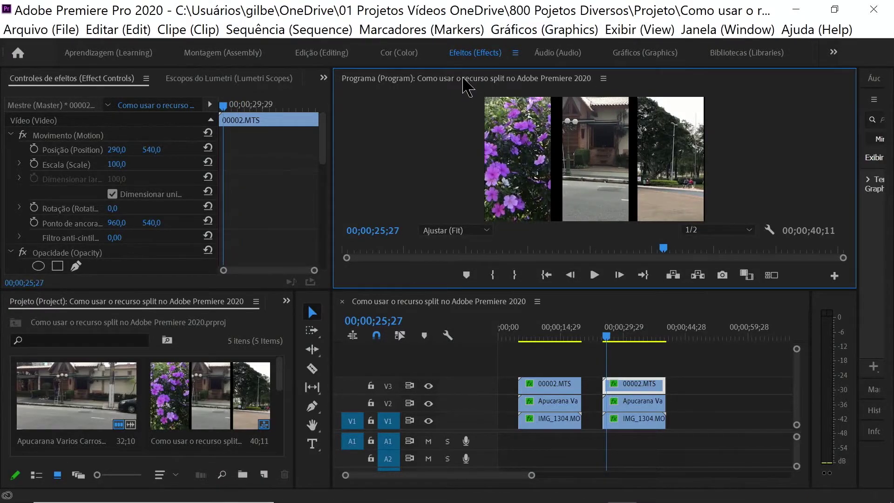
key(grave)
click(448, 474)
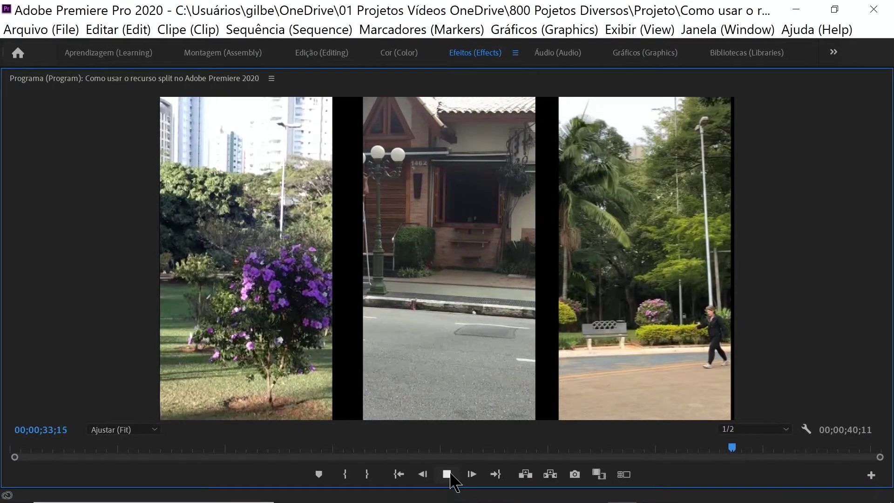
click(447, 473)
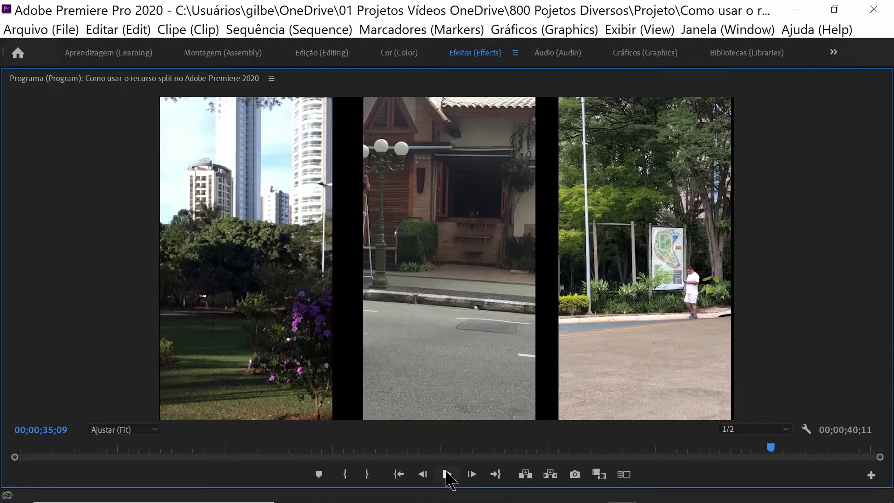
click(447, 473)
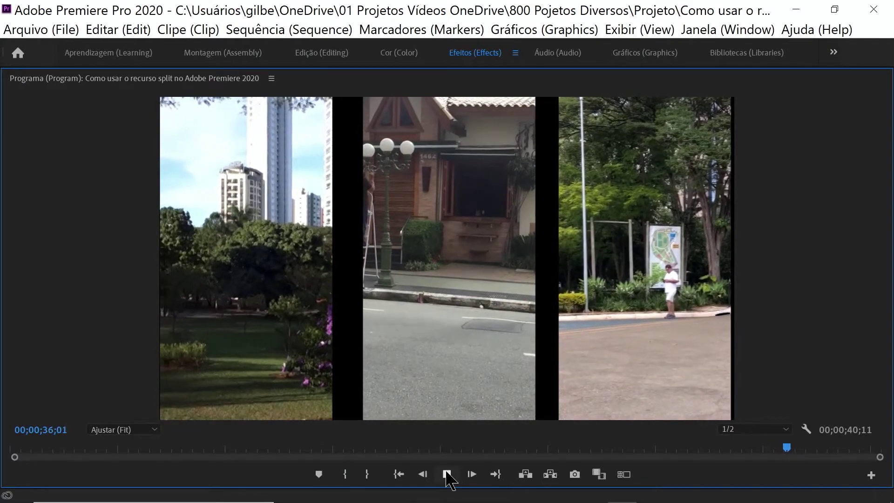